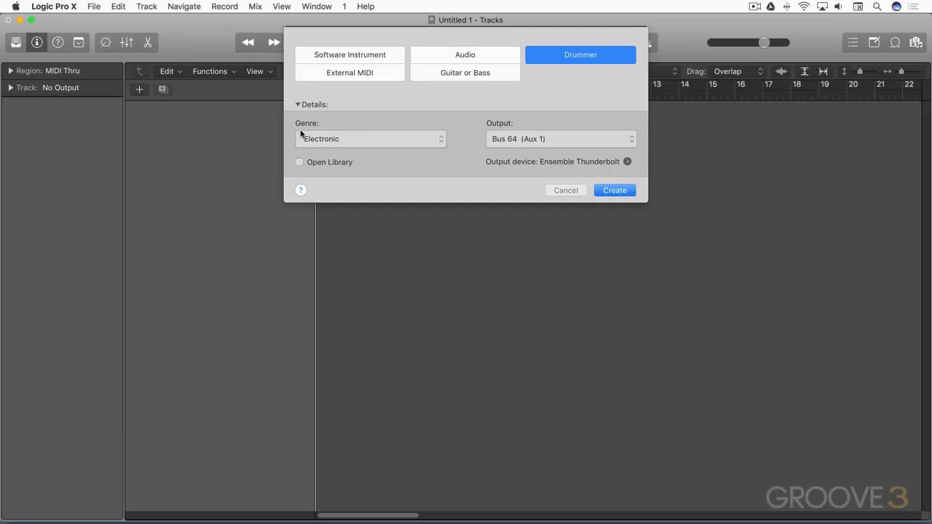
Create an Electronic drummer track, Big Room (Magnus), with an eight-bar Glowstick region
{"action": "left_click", "coordinate": [614, 191]}
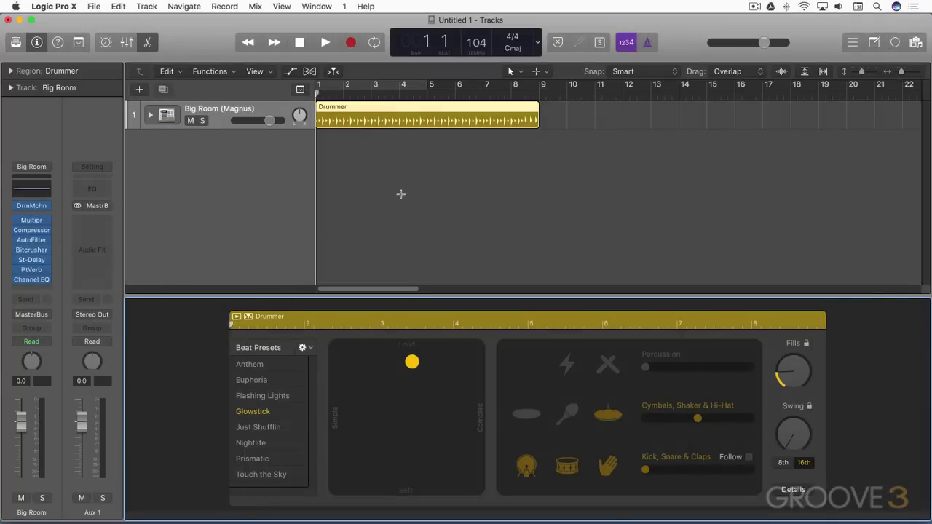
Add a Songwriter drummer track, Bluebird (Darcy), holding an eight-bar Hotel Cafe region
{"action": "key", "text": "alt+super+n"}
{"action": "left_click", "coordinate": [359, 135]}
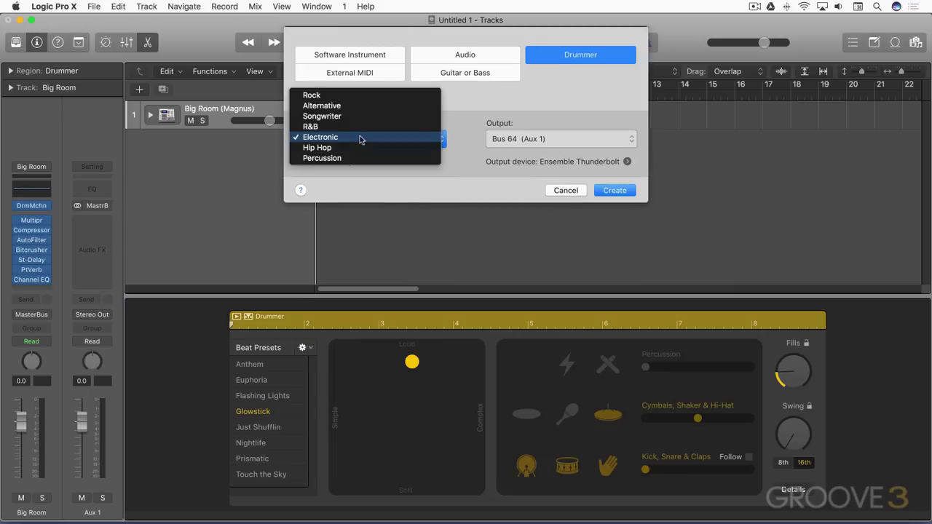
{"action": "left_click", "coordinate": [338, 117]}
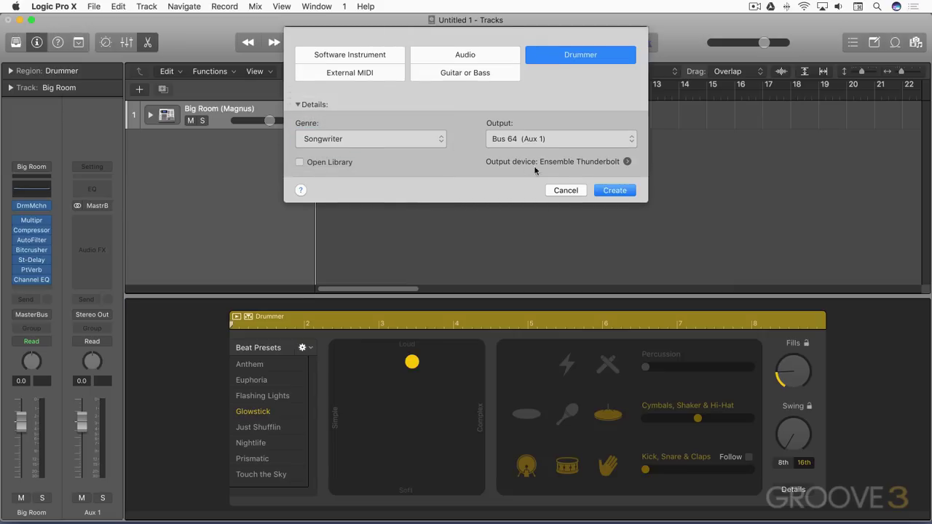
{"action": "left_click", "coordinate": [617, 190]}
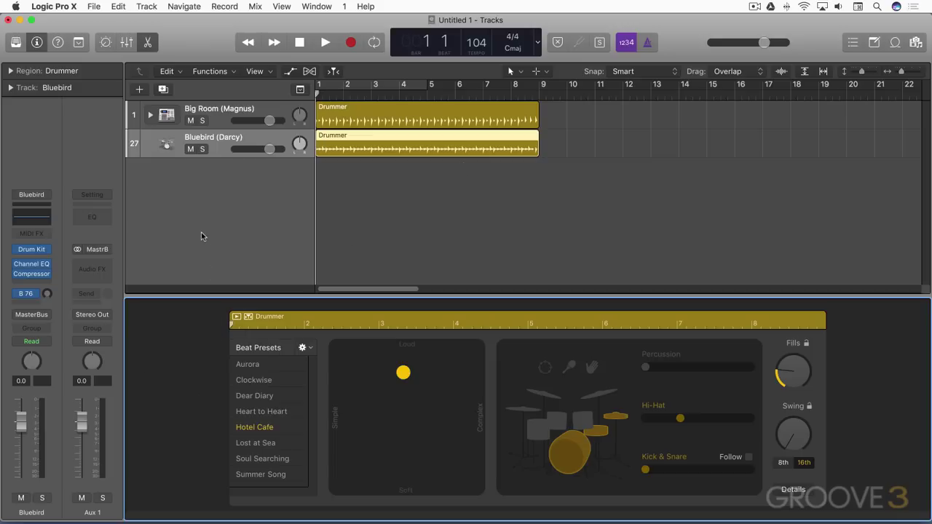
Hide the Drummer editor and show a widened Library of Songwriter drummers and kits
{"action": "key", "text": "e"}
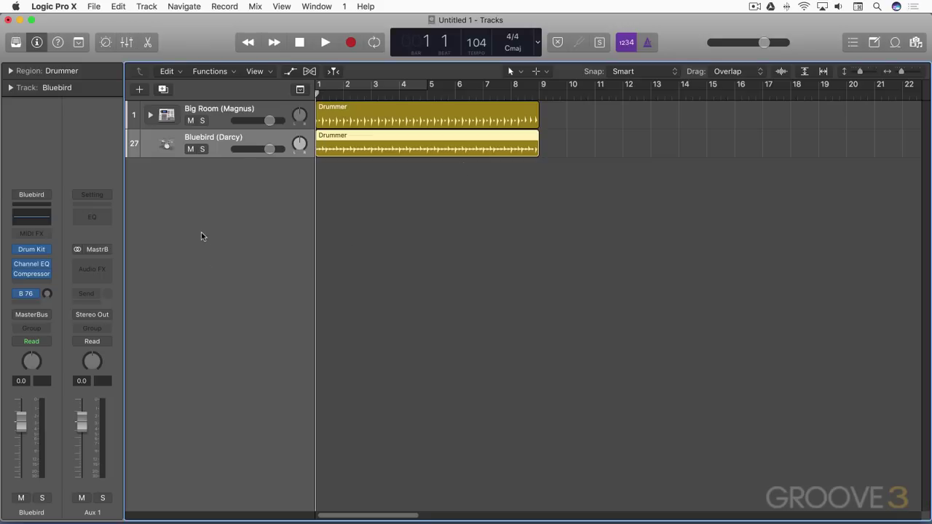
{"action": "key", "text": "y"}
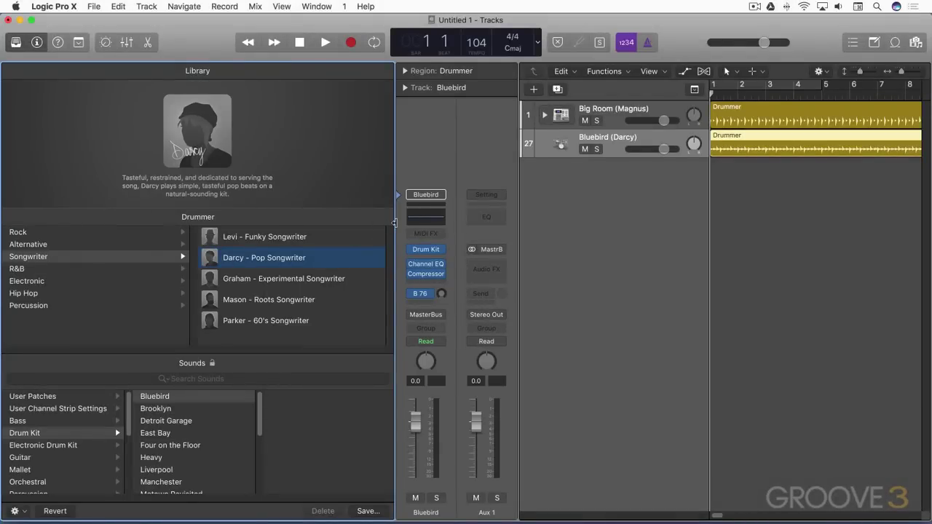
{"action": "left_click_drag", "start_coordinate": [393, 233], "coordinate": [158, 230]}
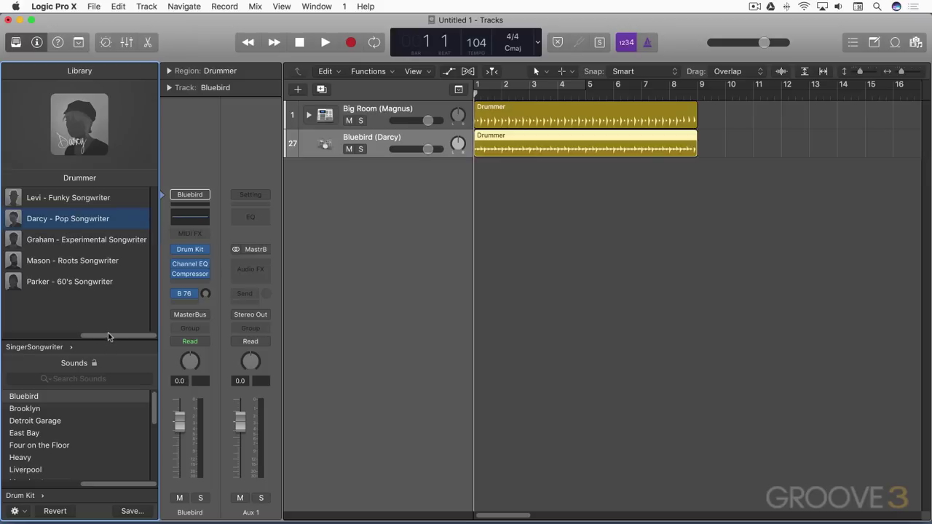
{"action": "mouse_move", "coordinate": [110, 338]}
{"action": "left_mouse_down"}
{"action": "mouse_move", "coordinate": [22, 334]}
{"action": "mouse_move", "coordinate": [117, 336]}
{"action": "left_mouse_up"}
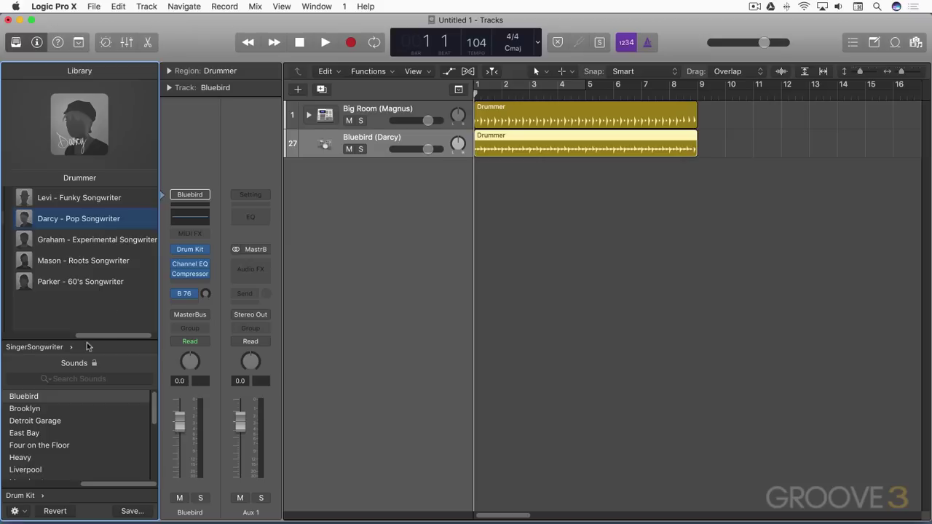
{"action": "left_click_drag", "start_coordinate": [114, 484], "coordinate": [85, 484]}
{"action": "left_click_drag", "start_coordinate": [159, 298], "coordinate": [474, 314]}
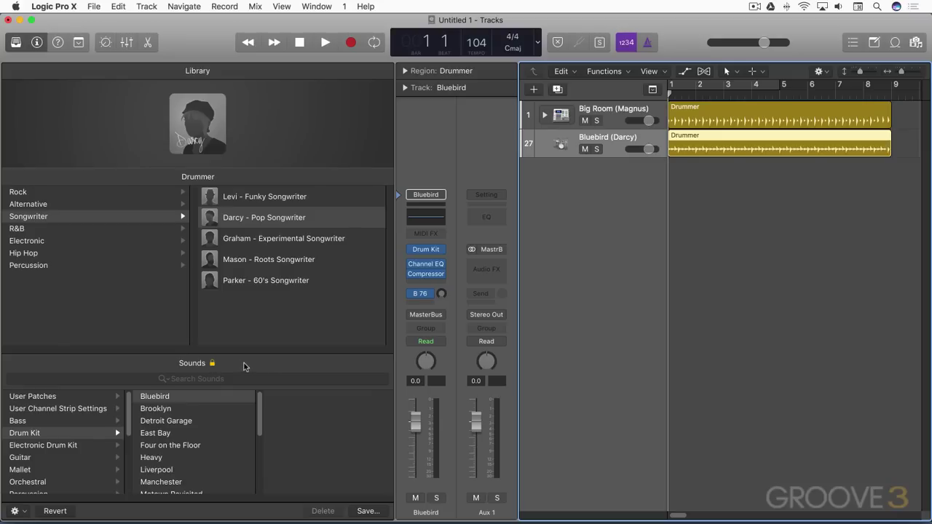
Toggle 'Keep drum kit when changing drummers' off and back on, then close the Drummer editor
{"action": "key", "text": "e"}
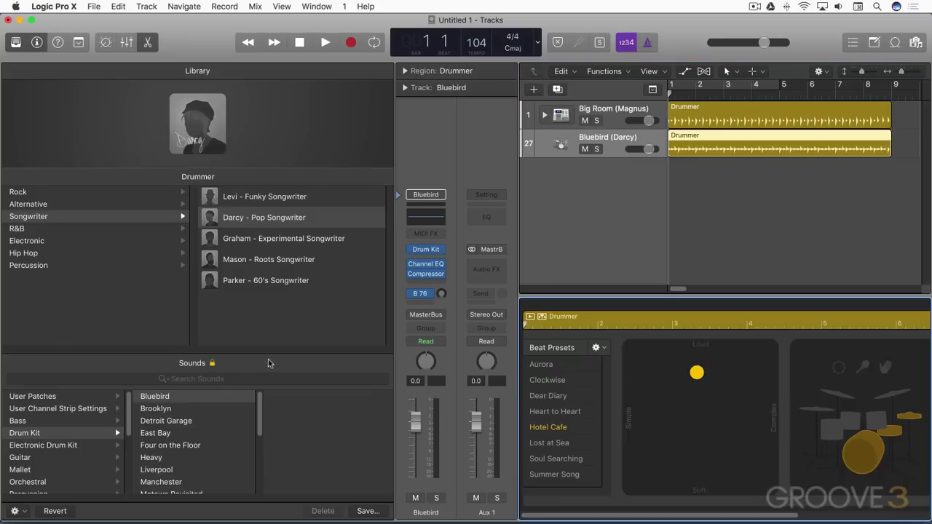
{"action": "left_click", "coordinate": [603, 351]}
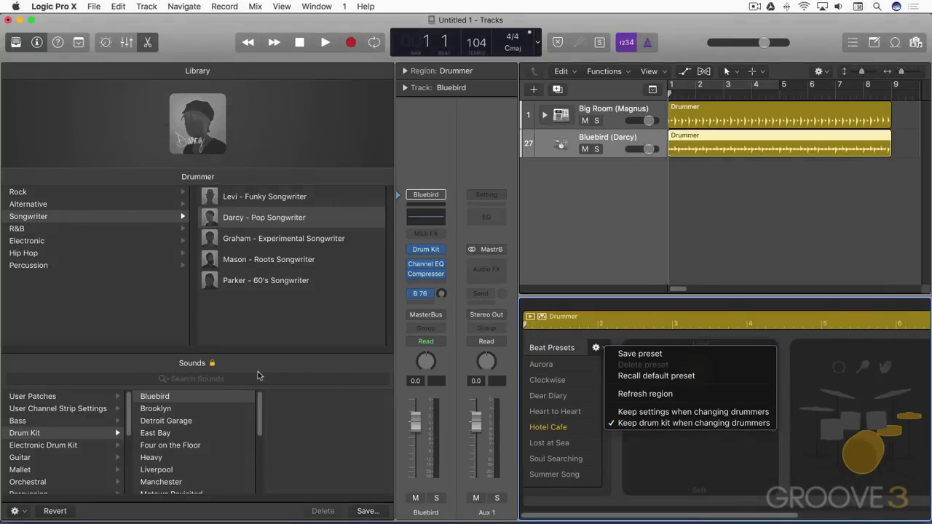
{"action": "left_click", "coordinate": [214, 366]}
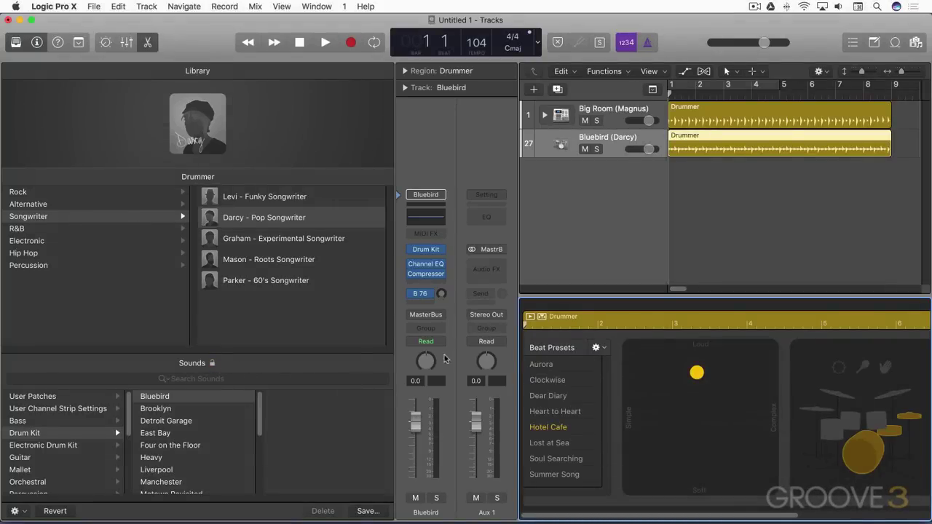
{"action": "left_click", "coordinate": [604, 350]}
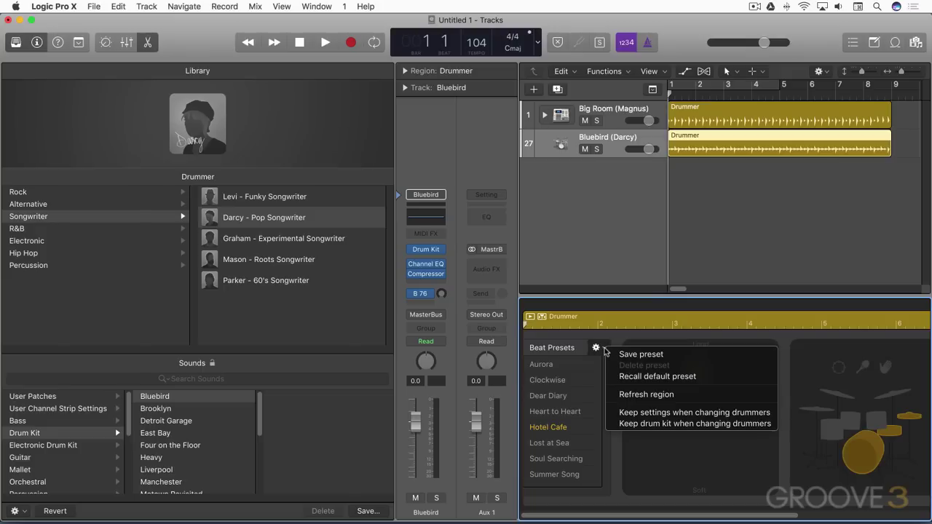
{"action": "left_click", "coordinate": [633, 423]}
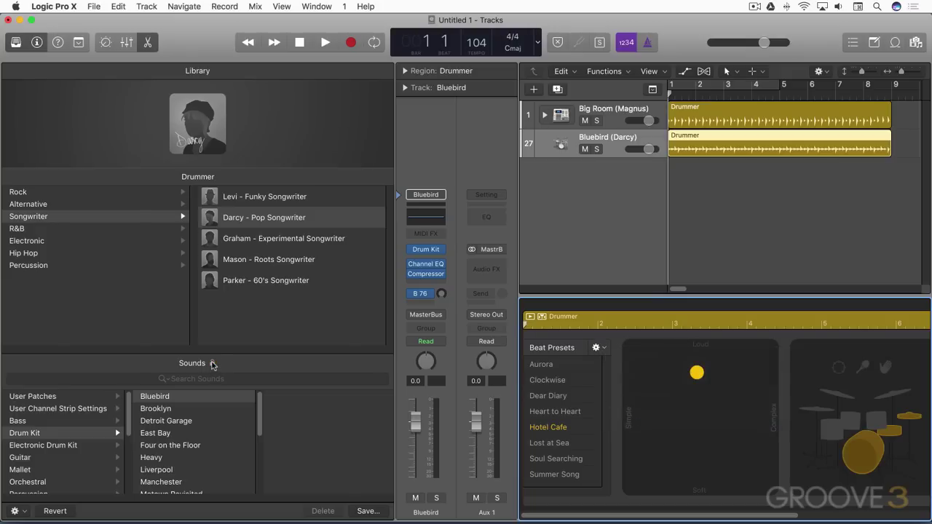
{"action": "key", "text": "e"}
{"action": "mouse_move", "coordinate": [193, 116]}
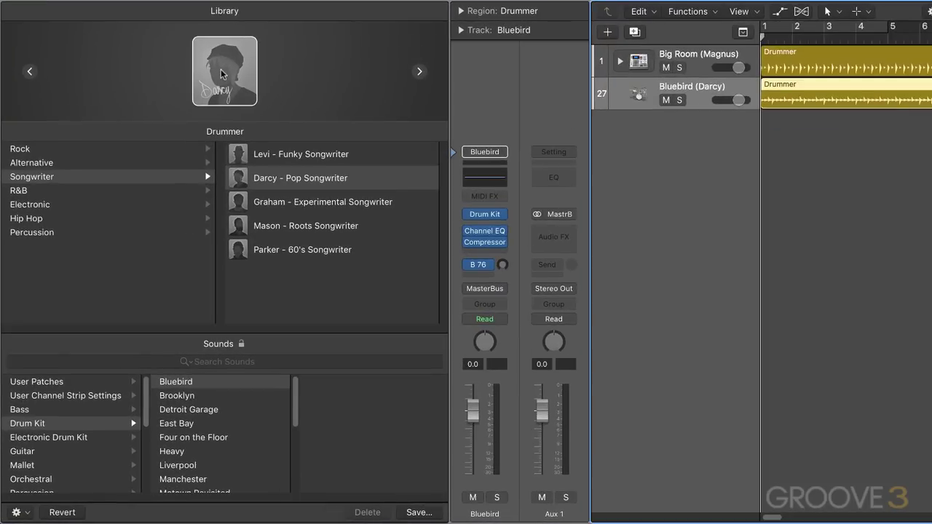
{"action": "left_click", "coordinate": [221, 75]}
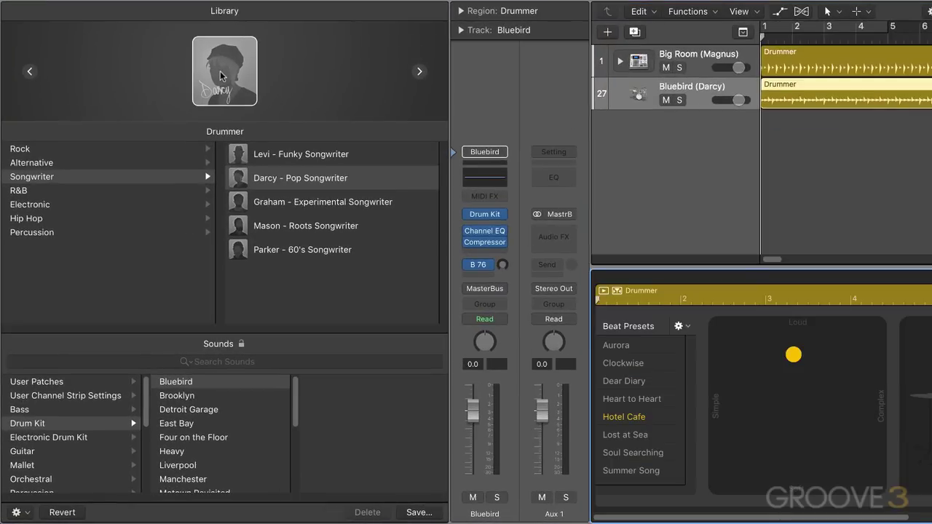
{"action": "left_click", "coordinate": [221, 75]}
{"action": "left_click", "coordinate": [221, 75]}
{"action": "left_click", "coordinate": [220, 75]}
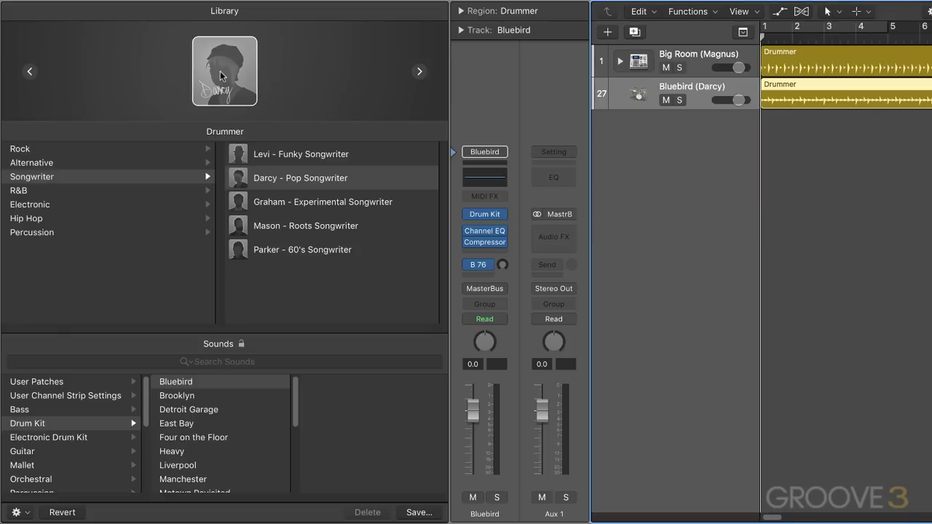
{"action": "left_click", "coordinate": [221, 75]}
{"action": "left_click", "coordinate": [222, 77]}
{"action": "left_click", "coordinate": [419, 70]}
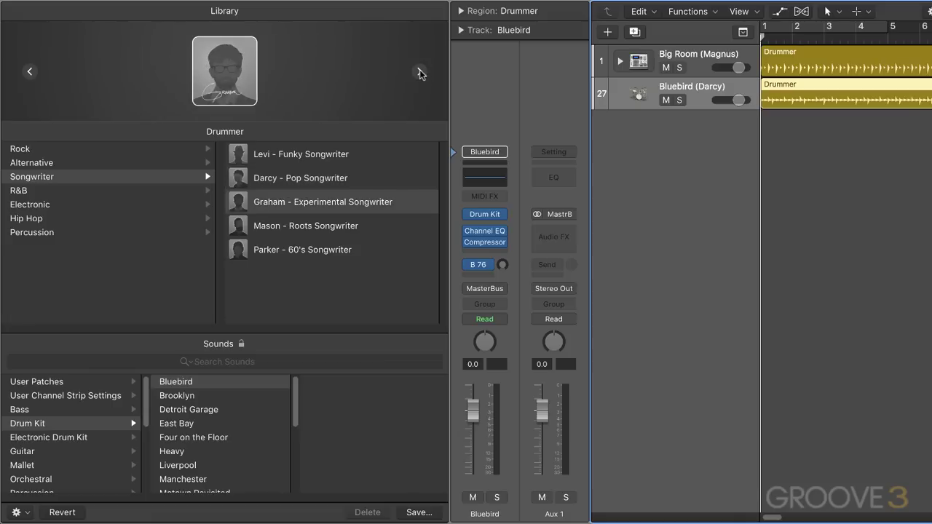
{"action": "left_click", "coordinate": [420, 73]}
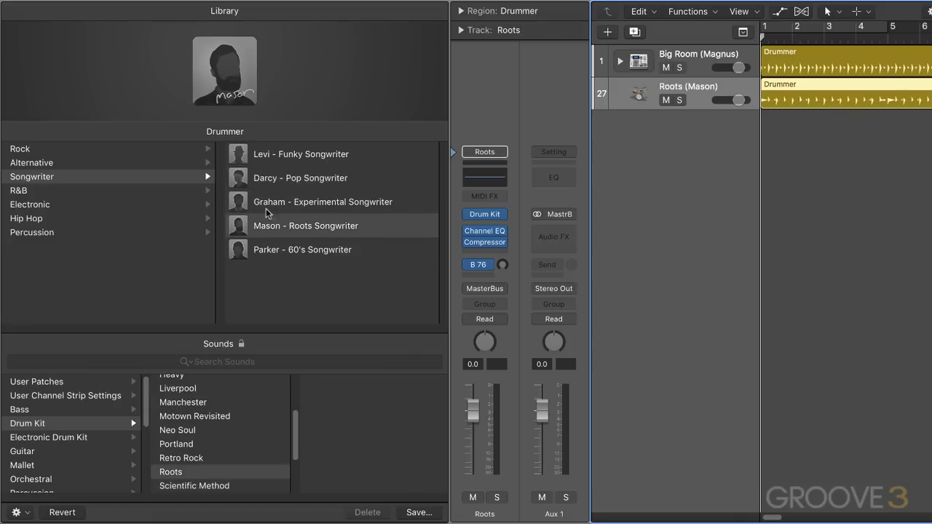
{"action": "left_click", "coordinate": [244, 205]}
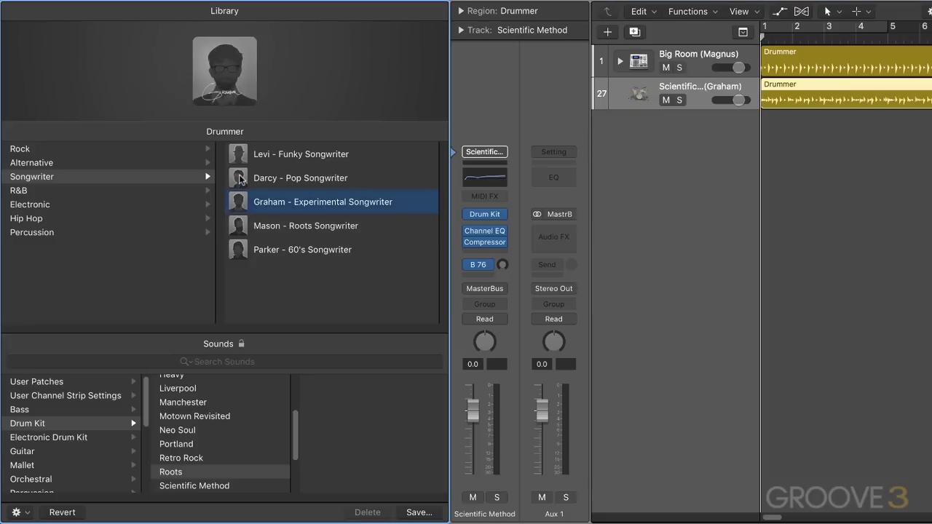
{"action": "left_click", "coordinate": [242, 179]}
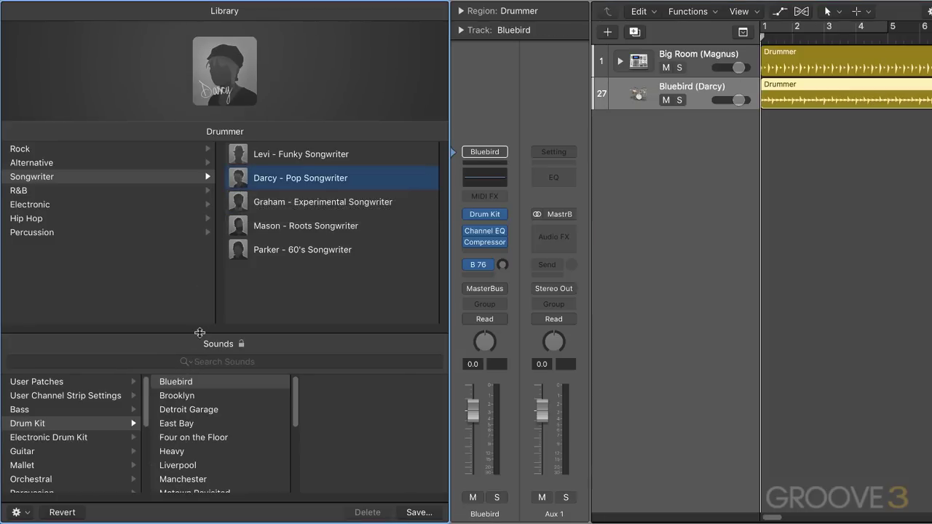
Enlarge the Sounds list and step Darcy's kit through Brooklyn and East Bay to Detroit Garage
{"action": "left_click_drag", "start_coordinate": [201, 329], "coordinate": [200, 290]}
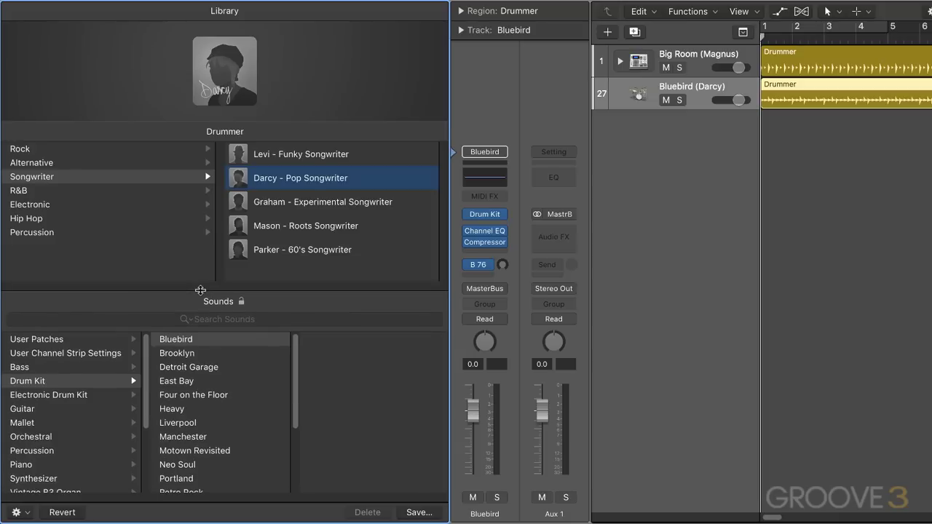
{"action": "left_click", "coordinate": [180, 343]}
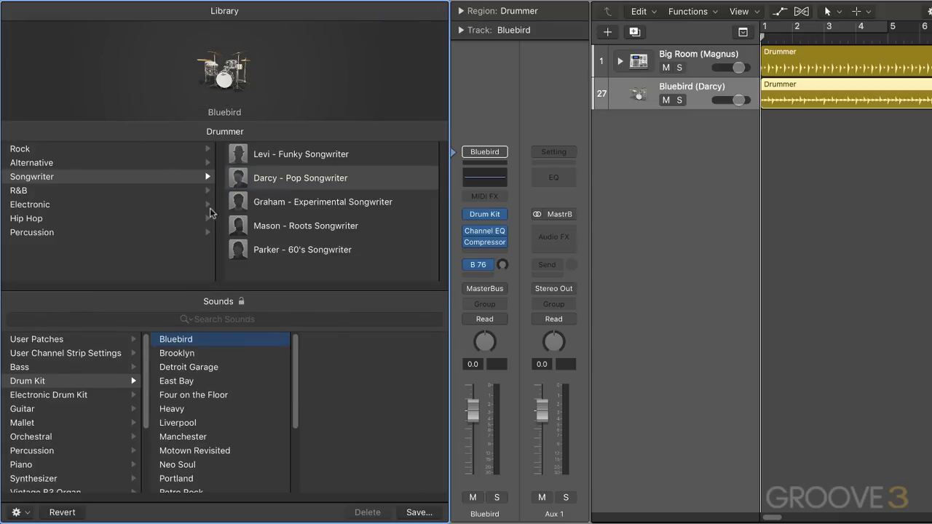
{"action": "mouse_move", "coordinate": [227, 92]}
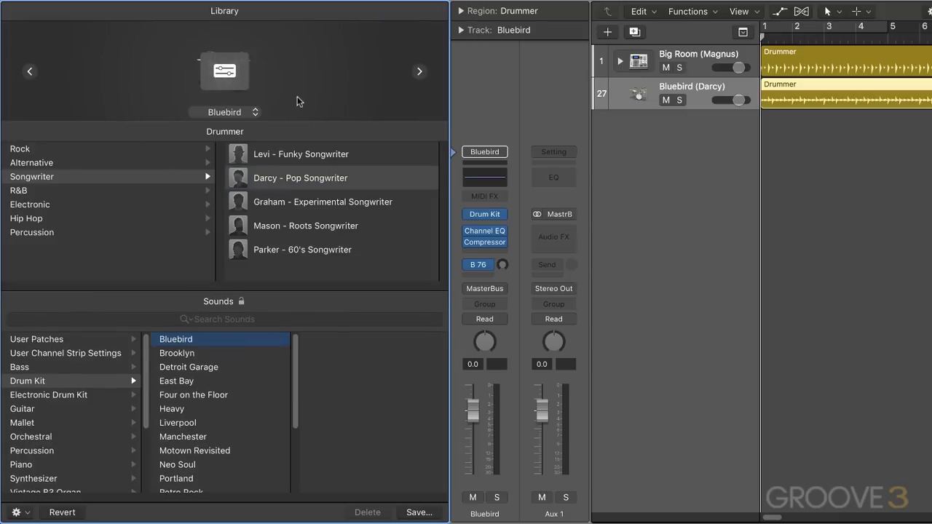
{"action": "left_click", "coordinate": [420, 73]}
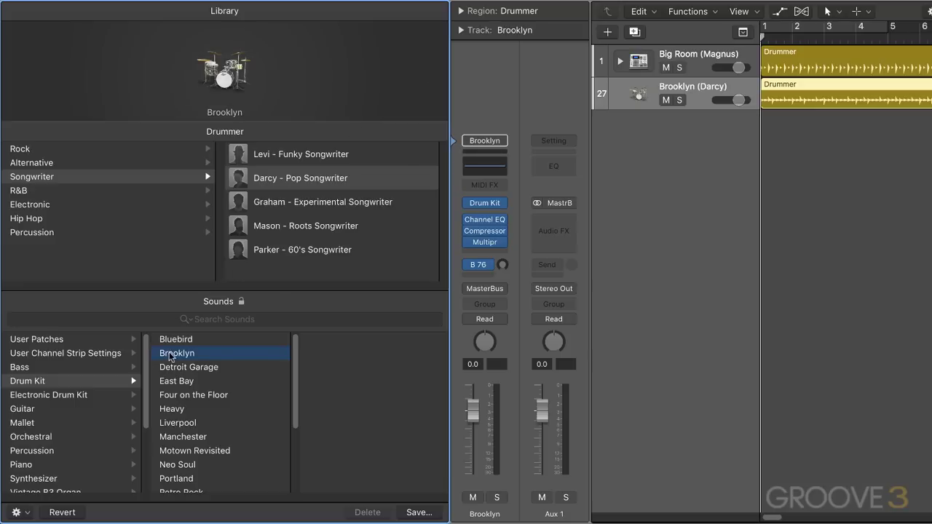
{"action": "left_click", "coordinate": [420, 73]}
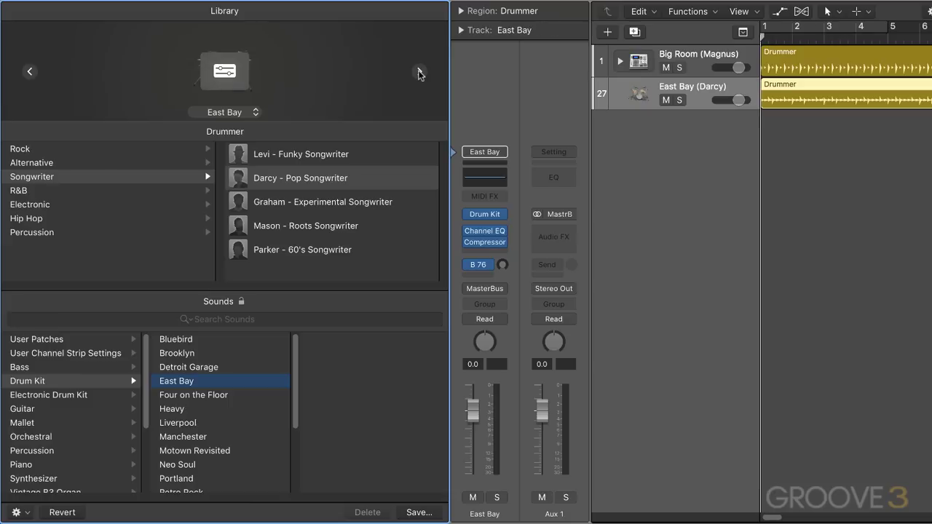
{"action": "left_click", "coordinate": [30, 73]}
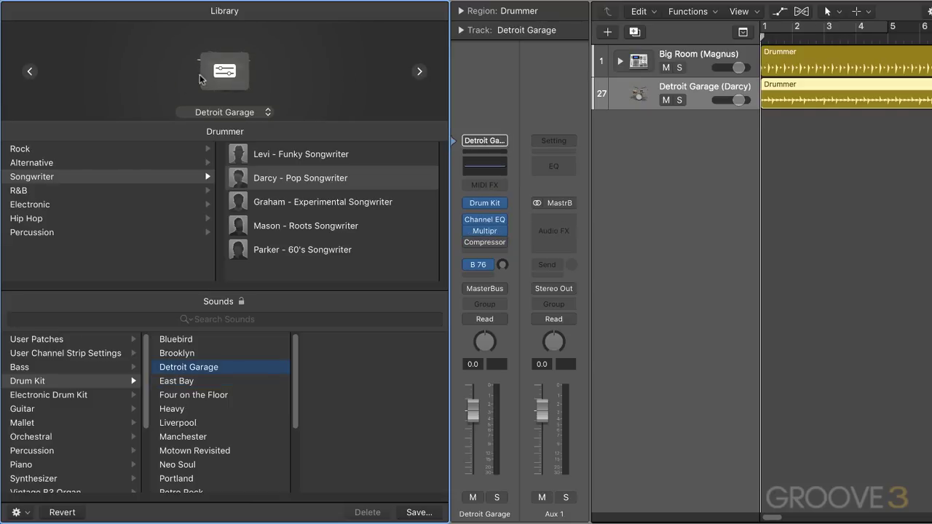
{"action": "left_click", "coordinate": [225, 73]}
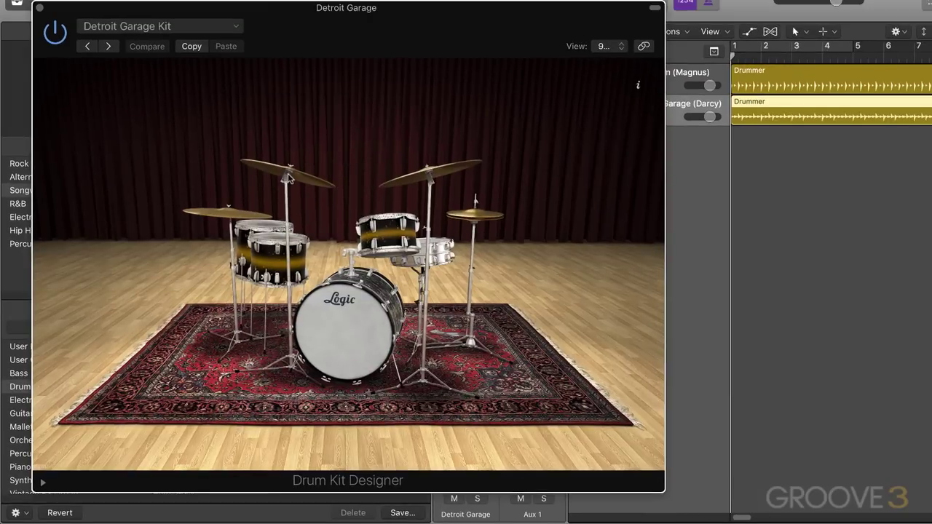
{"action": "left_click", "coordinate": [390, 245]}
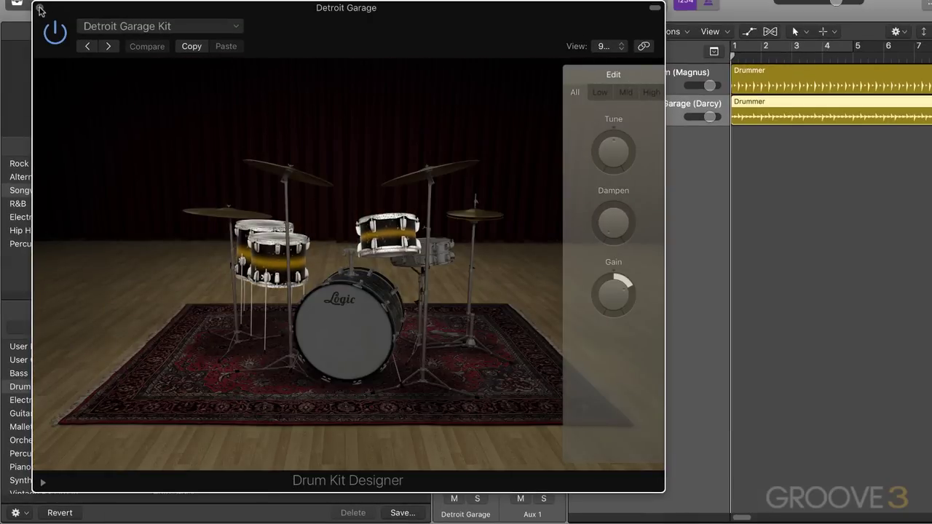
{"action": "left_click", "coordinate": [40, 8]}
{"action": "mouse_move", "coordinate": [217, 89]}
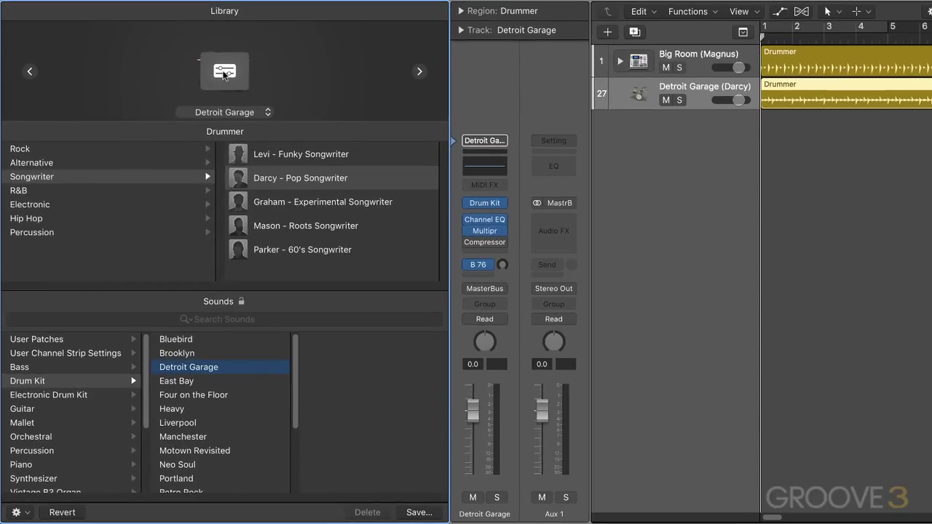
Switch the Big Room track's kit to Boom Bap and briefly view its Drum Machine Designer
{"action": "left_click", "coordinate": [675, 57]}
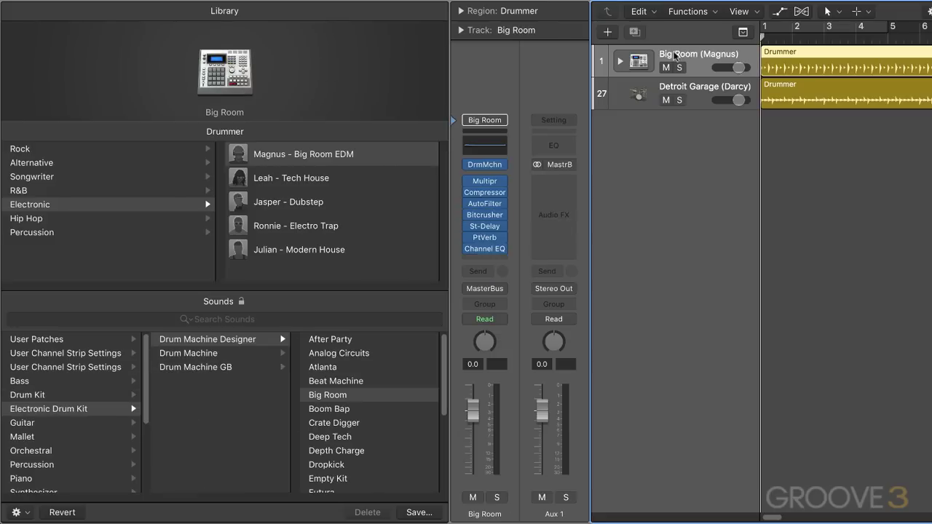
{"action": "mouse_move", "coordinate": [384, 38]}
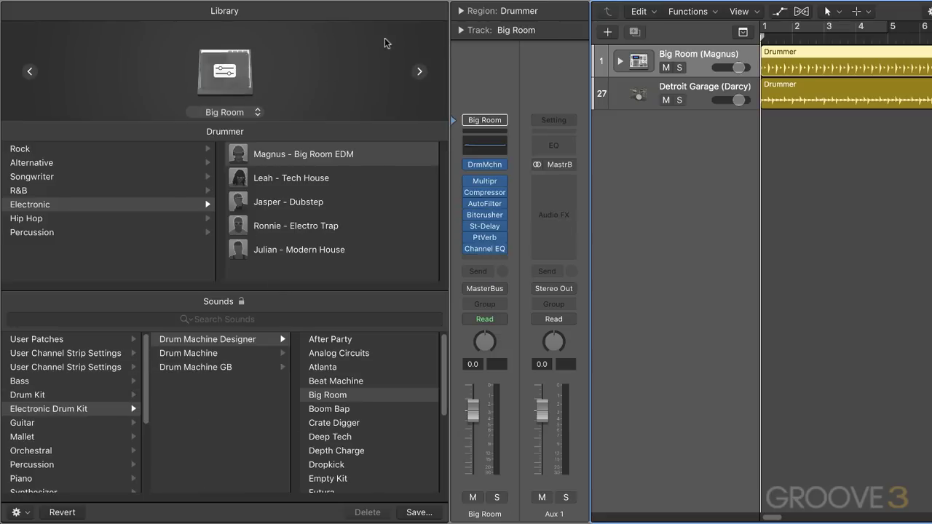
{"action": "left_click", "coordinate": [419, 72]}
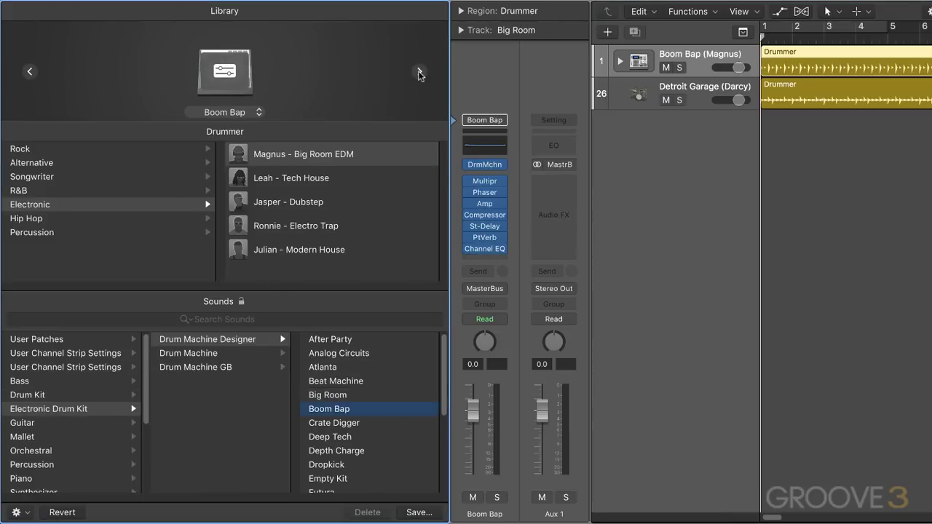
{"action": "left_click", "coordinate": [234, 73]}
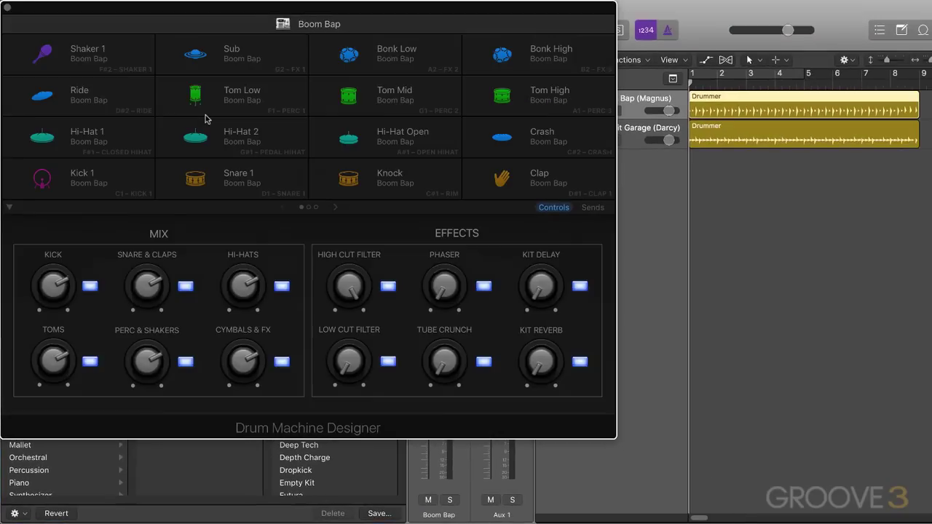
{"action": "left_click", "coordinate": [8, 9]}
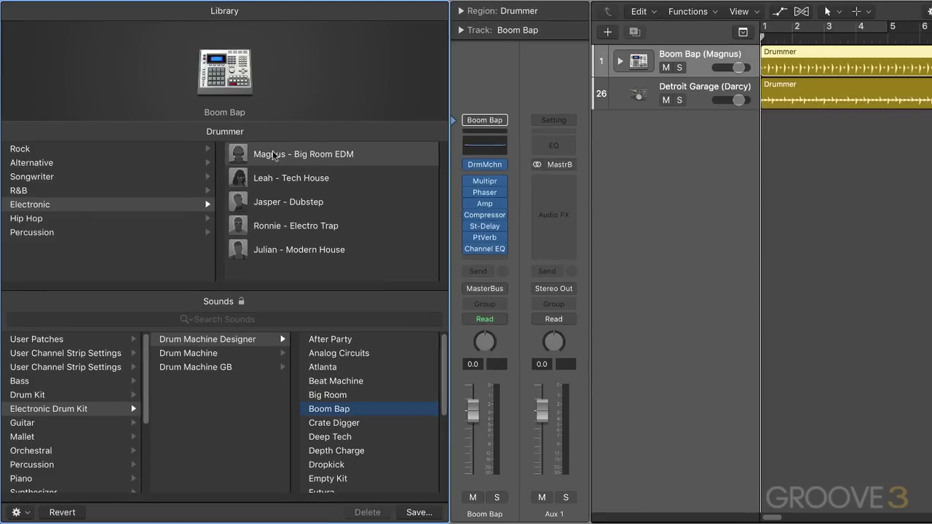
Select Magnus and advance to the next Electronic drummer, giving Deep Tech (Leah)
{"action": "left_click", "coordinate": [243, 155]}
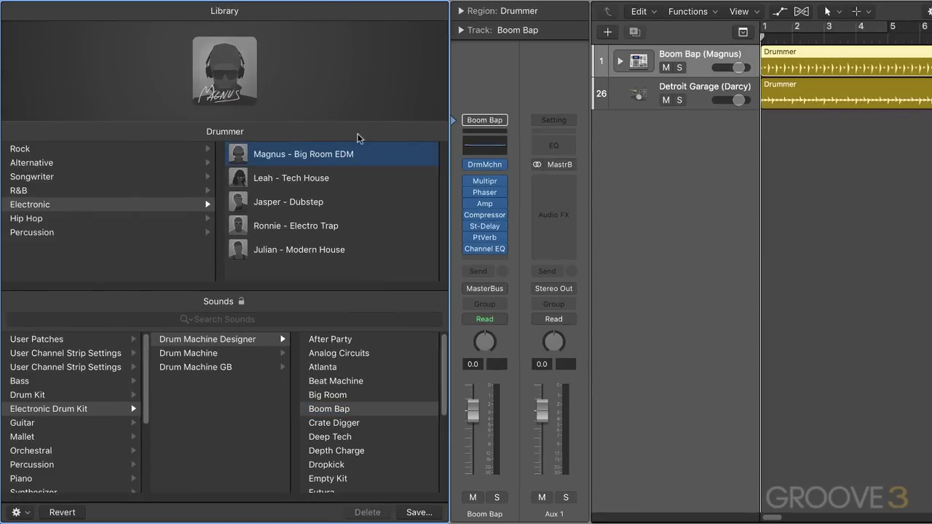
{"action": "mouse_move", "coordinate": [419, 72]}
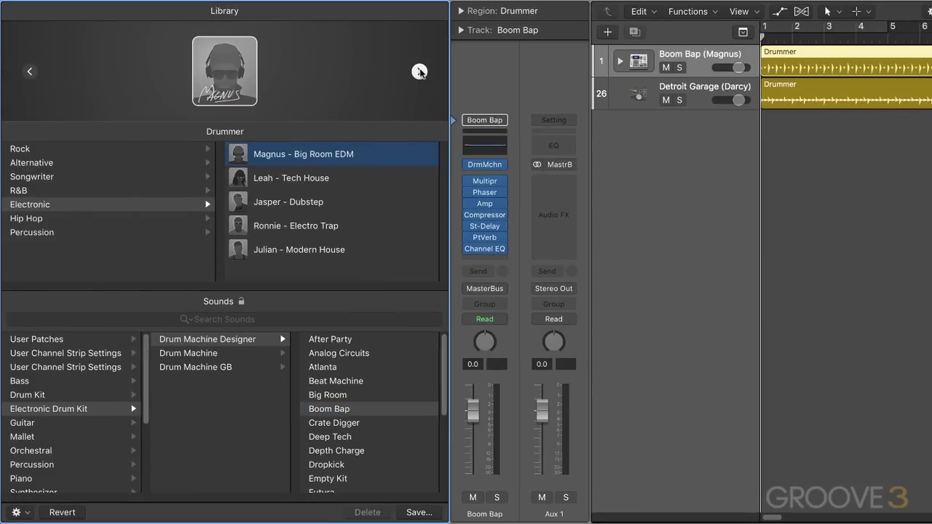
{"action": "left_click", "coordinate": [419, 71]}
{"action": "left_click", "coordinate": [664, 91]}
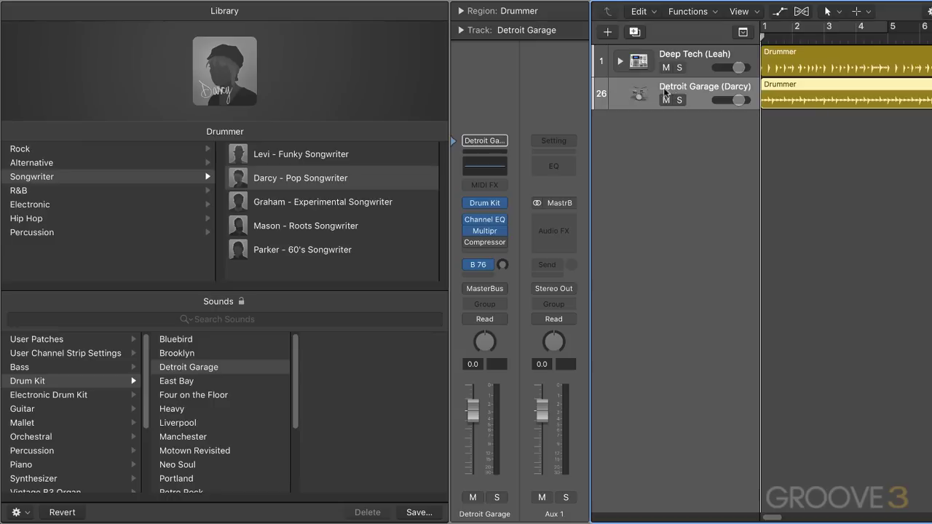
{"action": "left_click", "coordinate": [183, 368]}
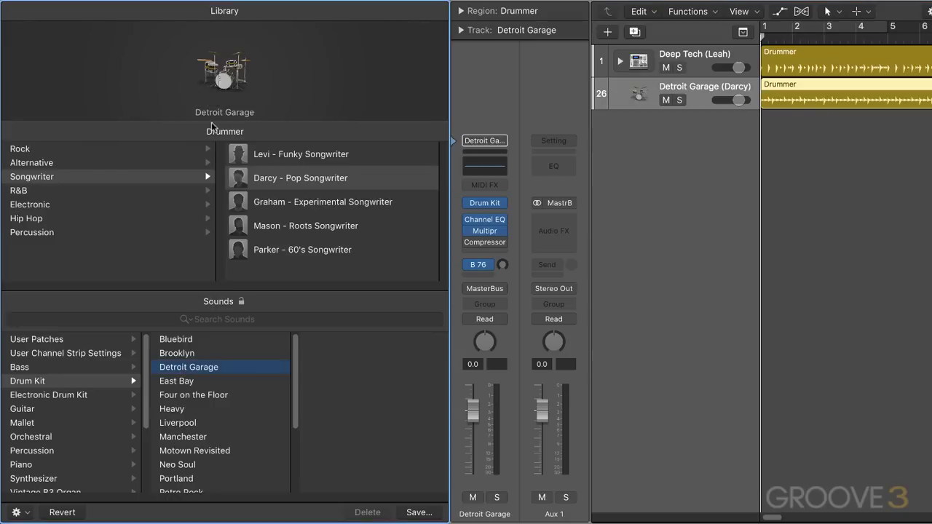
{"action": "left_click", "coordinate": [222, 71]}
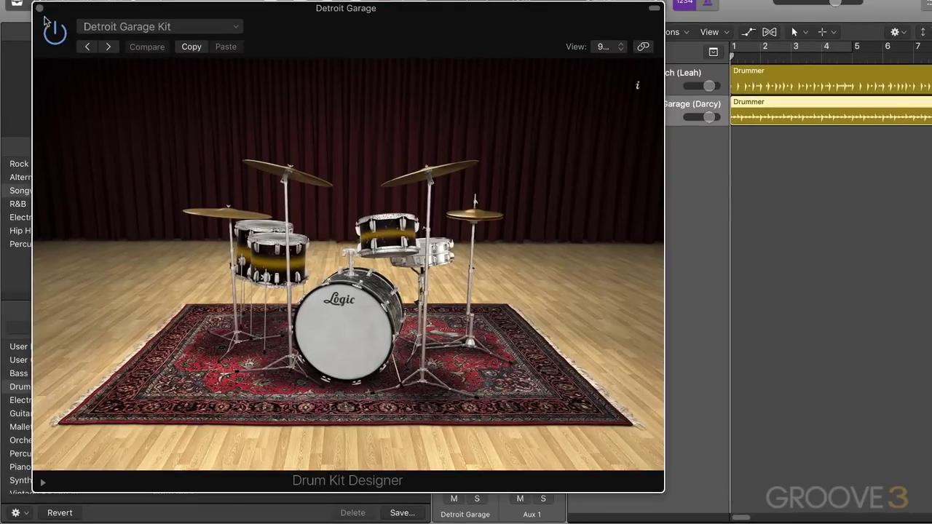
{"action": "left_click", "coordinate": [39, 8]}
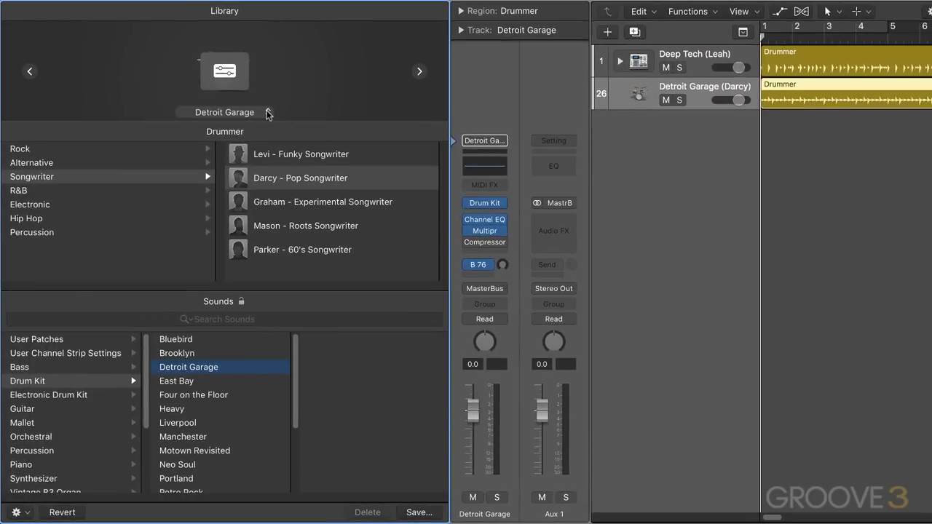
{"action": "left_click", "coordinate": [267, 113]}
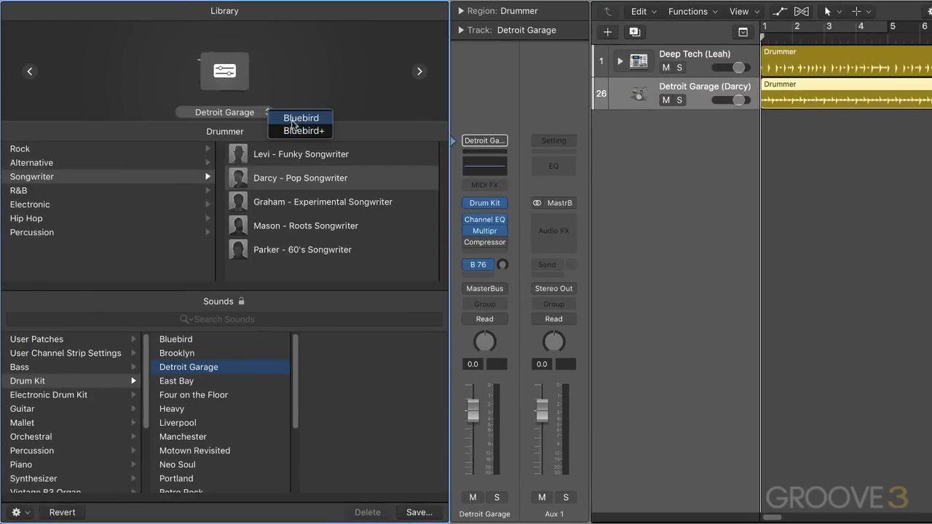
{"action": "left_click", "coordinate": [250, 131]}
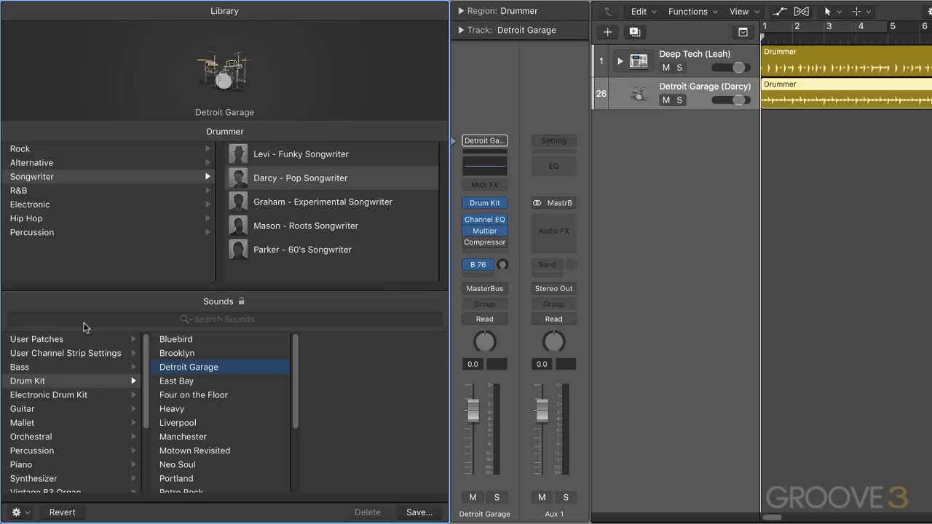
{"action": "mouse_move", "coordinate": [266, 113]}
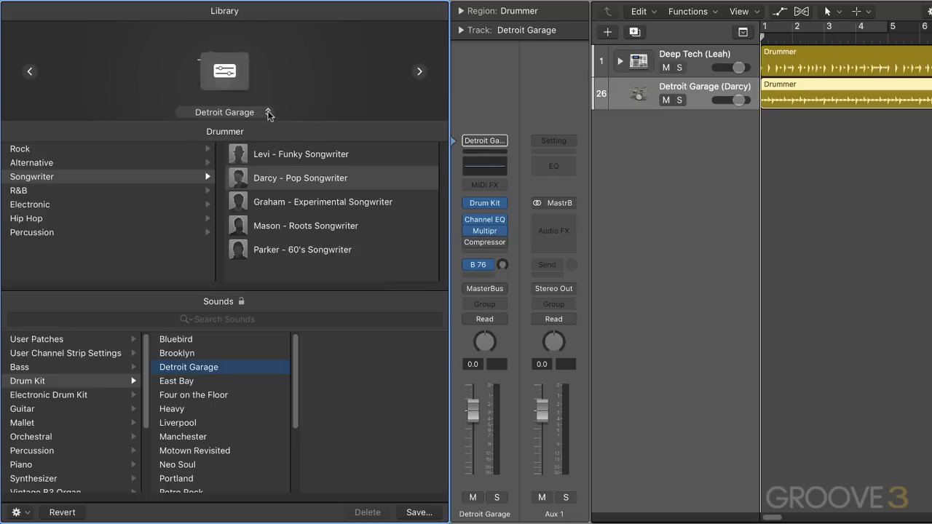
Change the first track's kit from Deep Tech to Futura, expanding and collapsing its drum sub-tracks
{"action": "left_click", "coordinate": [702, 57]}
{"action": "left_click", "coordinate": [259, 112]}
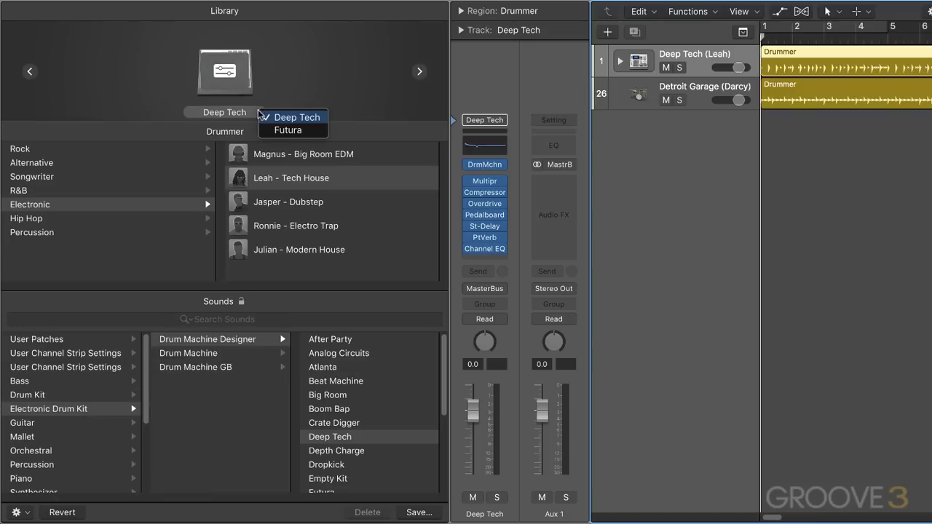
{"action": "left_click", "coordinate": [265, 116]}
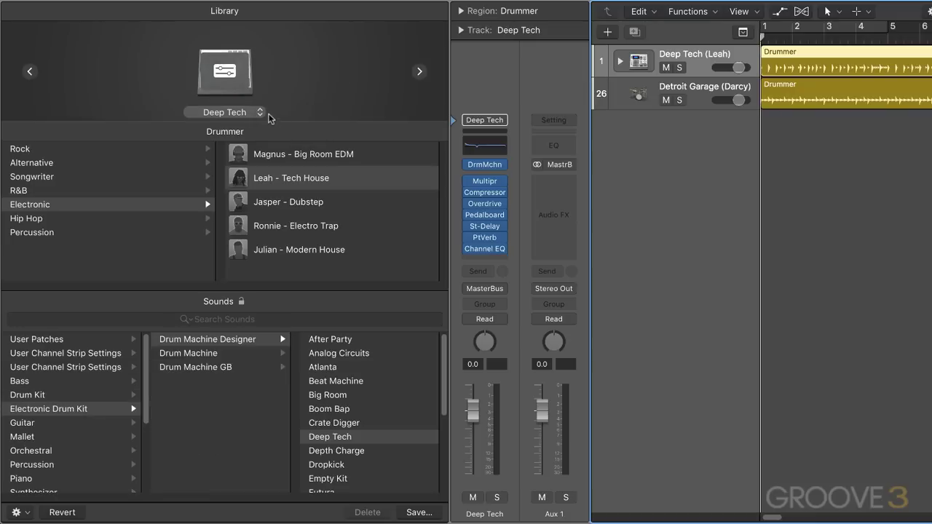
{"action": "left_click", "coordinate": [259, 114]}
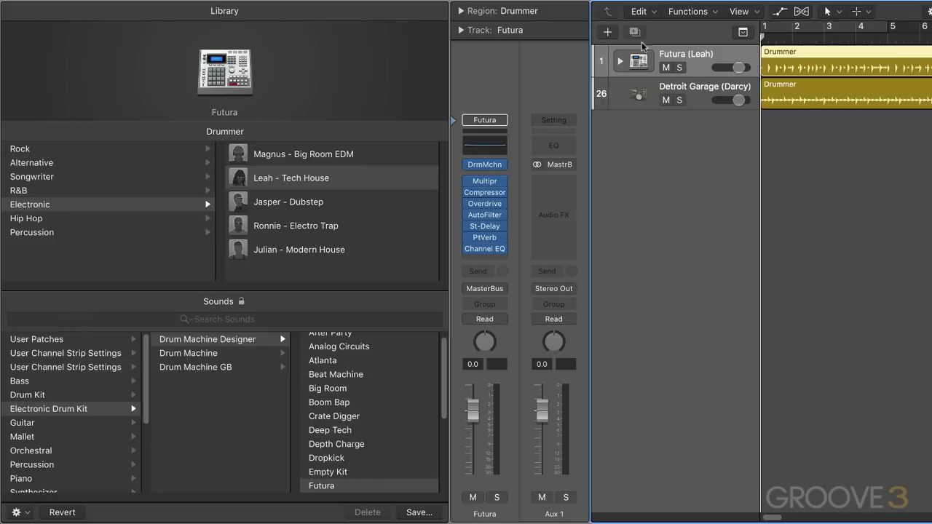
{"action": "left_click", "coordinate": [620, 63]}
{"action": "left_click", "coordinate": [620, 63]}
{"action": "left_click", "coordinate": [634, 95]}
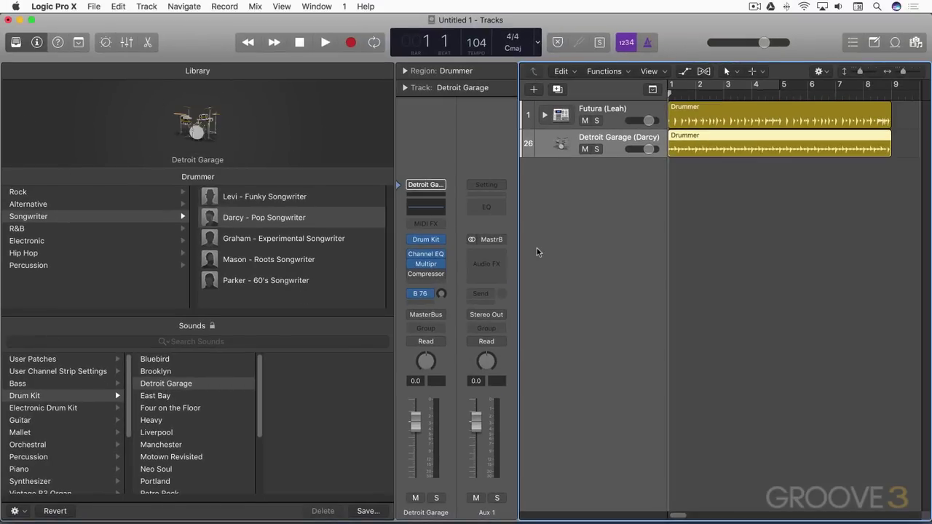
Swap the Library for the Drummer Editor, rename the track 'drums', then restore its default name
{"action": "key", "text": "y"}
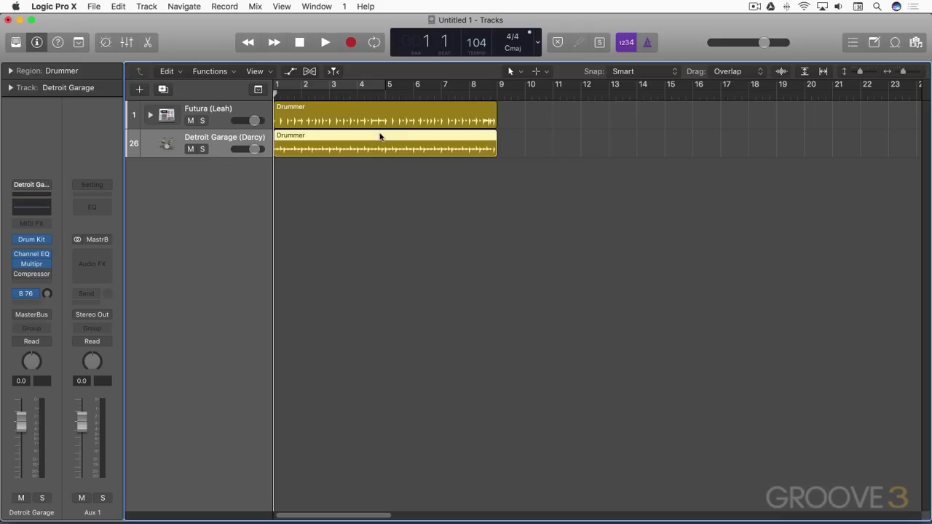
{"action": "key", "text": "e"}
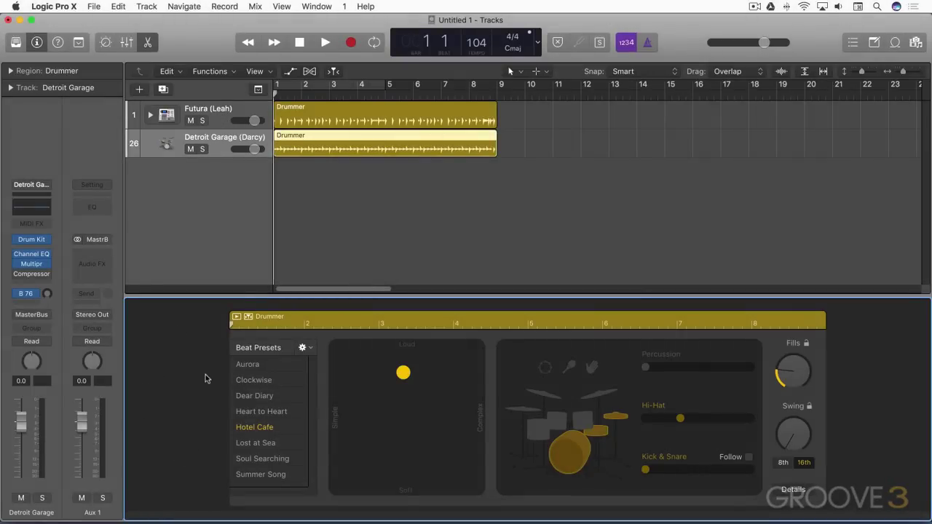
{"action": "double_click", "coordinate": [257, 138]}
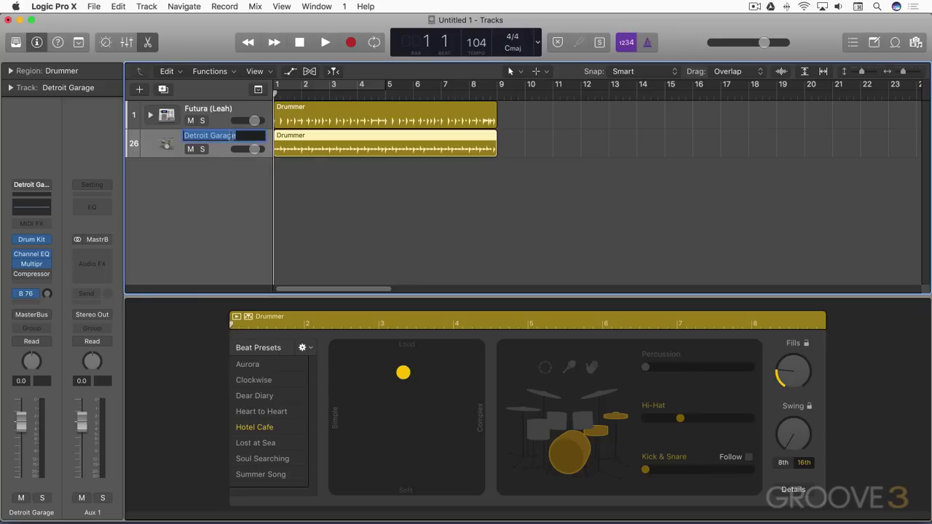
{"action": "type", "text": "drums"}
{"action": "key", "text": "Return"}
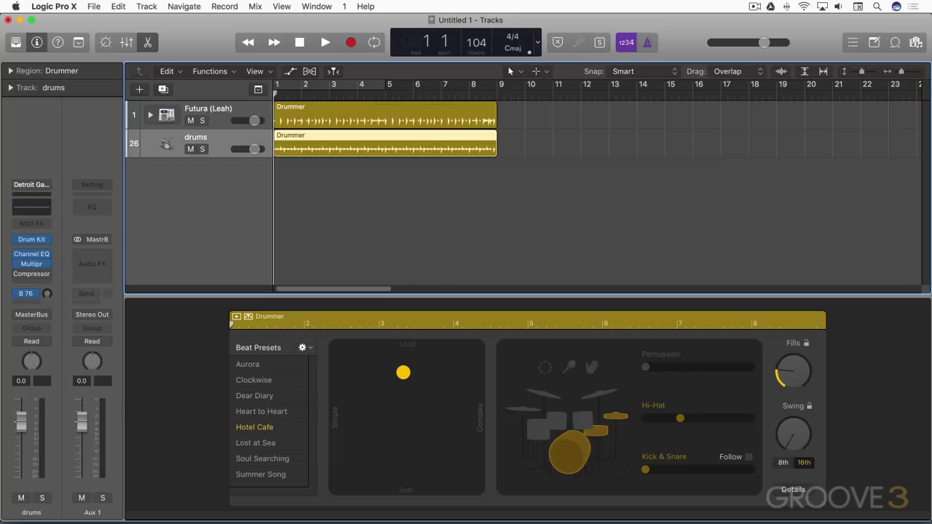
{"action": "double_click", "coordinate": [199, 137]}
{"action": "key", "text": "BackSpace"}
{"action": "key", "text": "Return"}
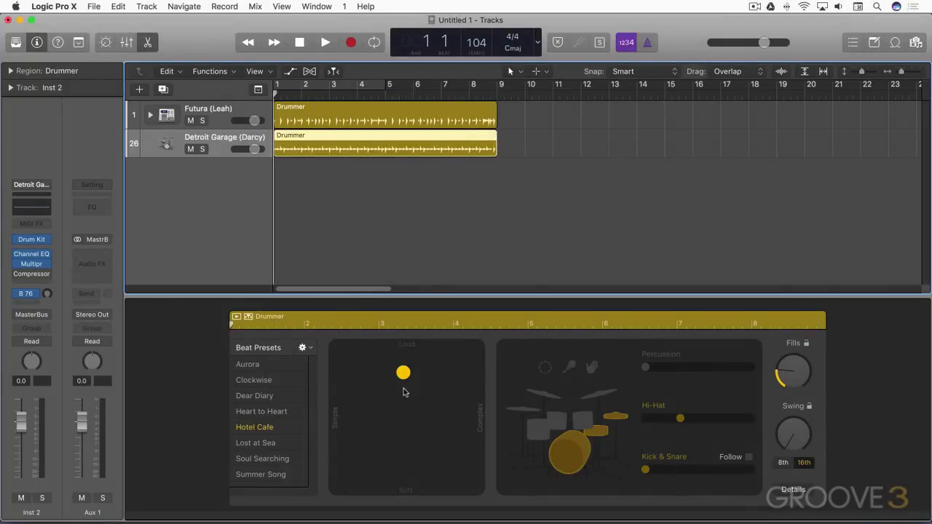
Make the groove softer and more complex, apply the Clockwise preset, and mute the cymbals
{"action": "left_click_drag", "start_coordinate": [403, 375], "coordinate": [437, 414]}
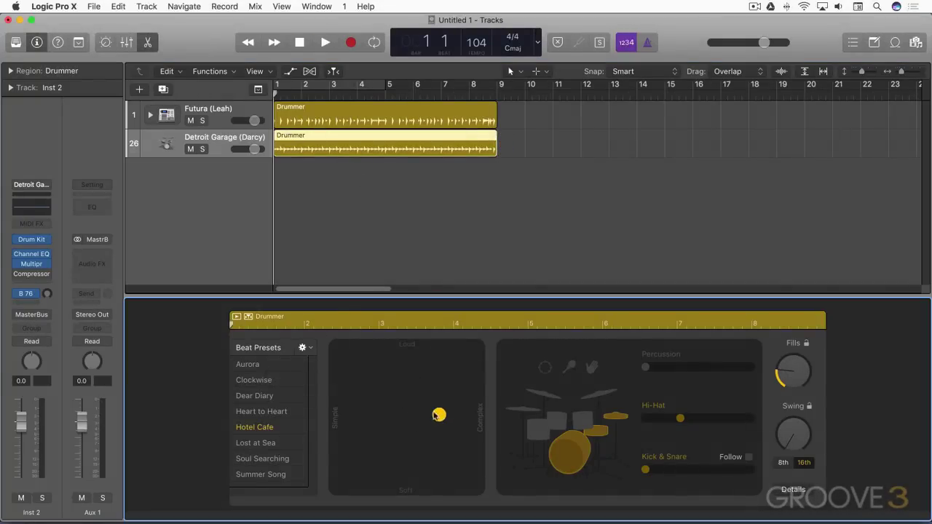
{"action": "left_click", "coordinate": [269, 381]}
{"action": "left_click_drag", "start_coordinate": [371, 371], "coordinate": [433, 420]}
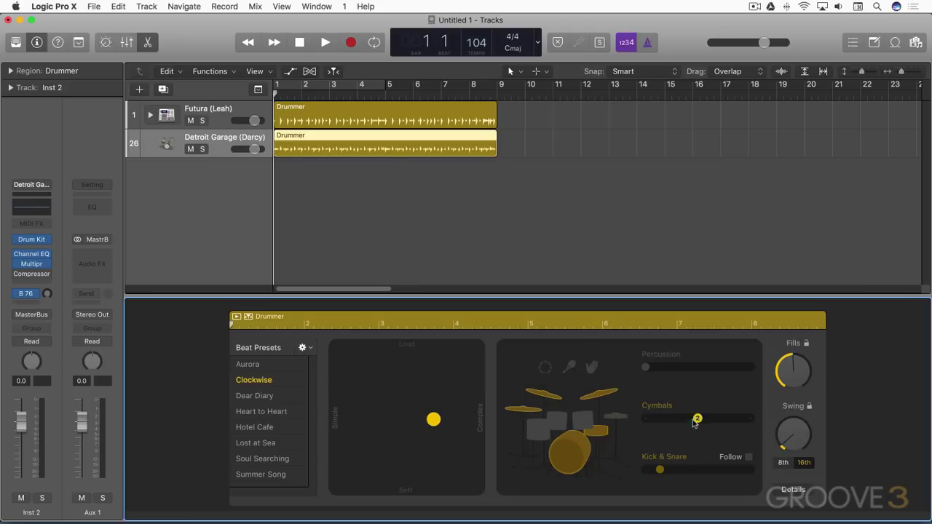
{"action": "left_click", "coordinate": [602, 397]}
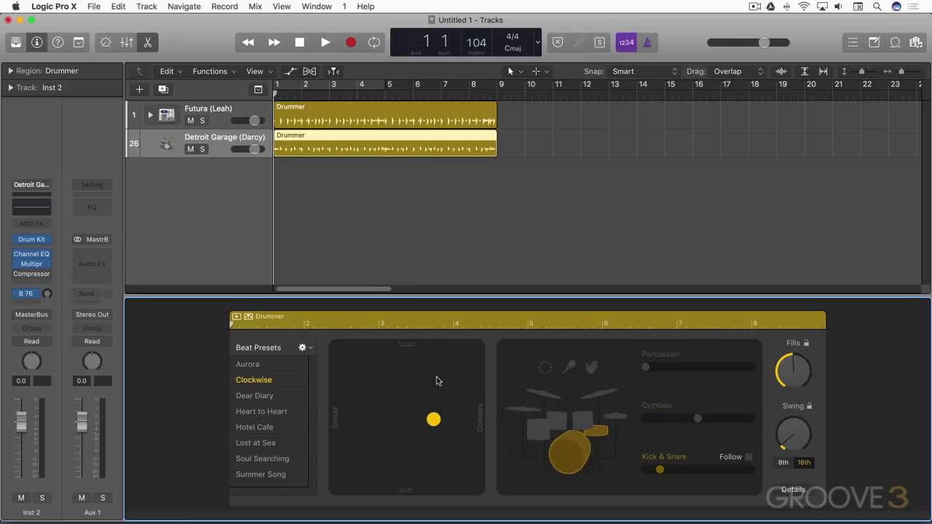
Add Drummer regions at bars 9 and 17, then delete the bar-17 region
{"action": "left_click", "coordinate": [504, 144]}
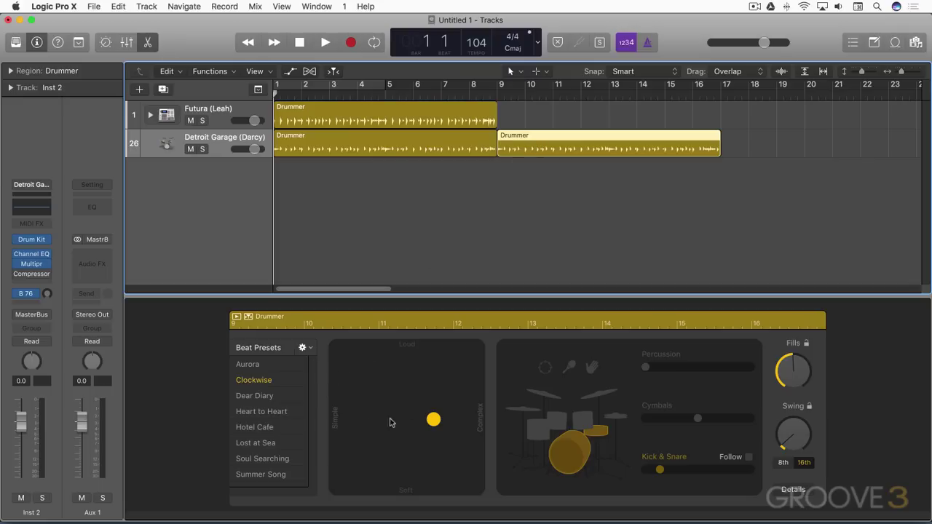
{"action": "left_click", "coordinate": [728, 144]}
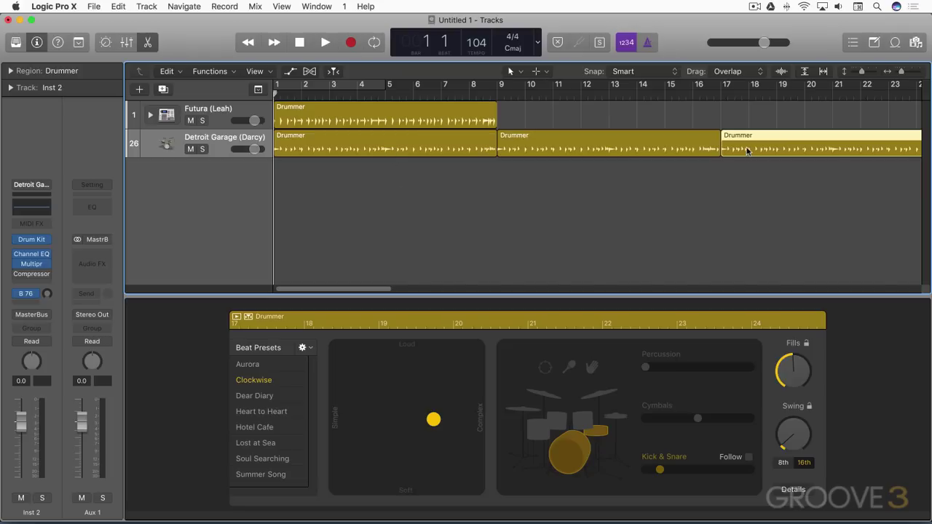
{"action": "key", "text": "Delete"}
Delete the bar-9 and bar-1 regions and create a fresh Hotel Cafe Drummer region
{"action": "left_click", "coordinate": [619, 143]}
{"action": "key", "text": "Delete"}
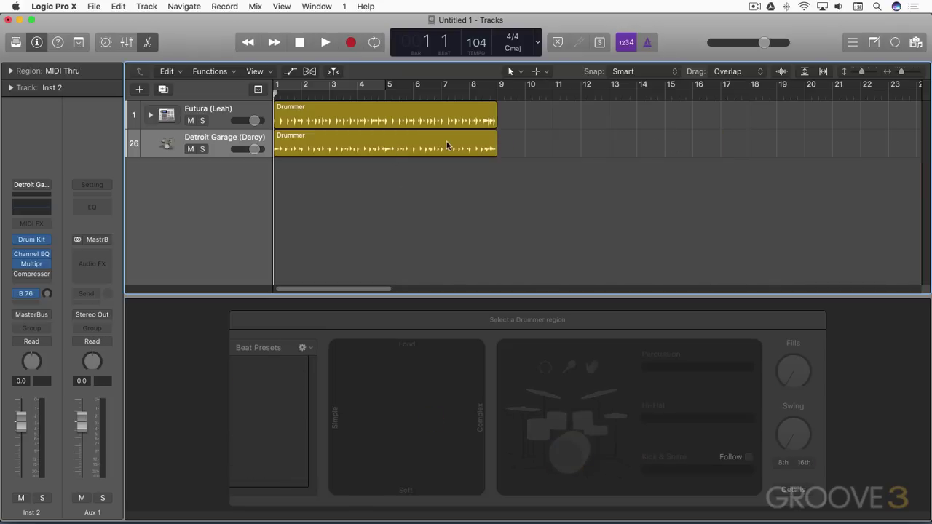
{"action": "left_click", "coordinate": [449, 141]}
{"action": "key", "text": "Delete"}
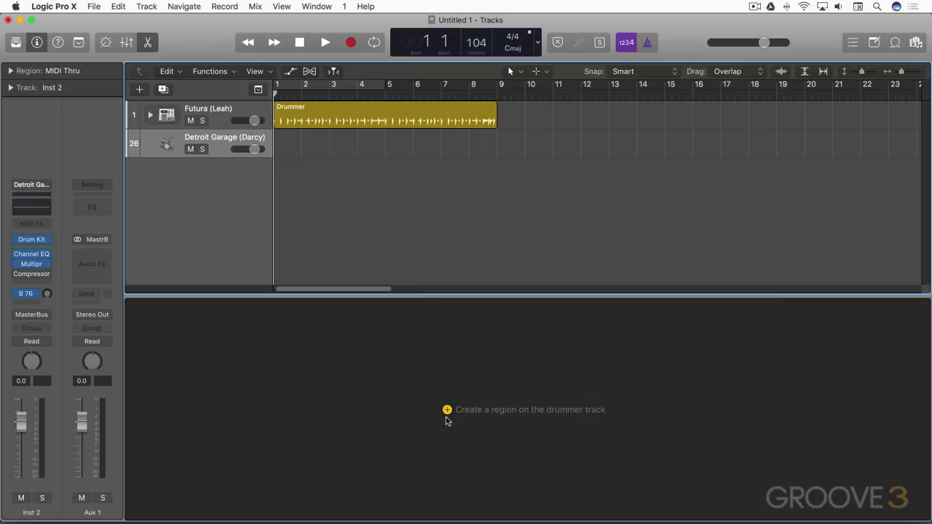
{"action": "left_click", "coordinate": [447, 410]}
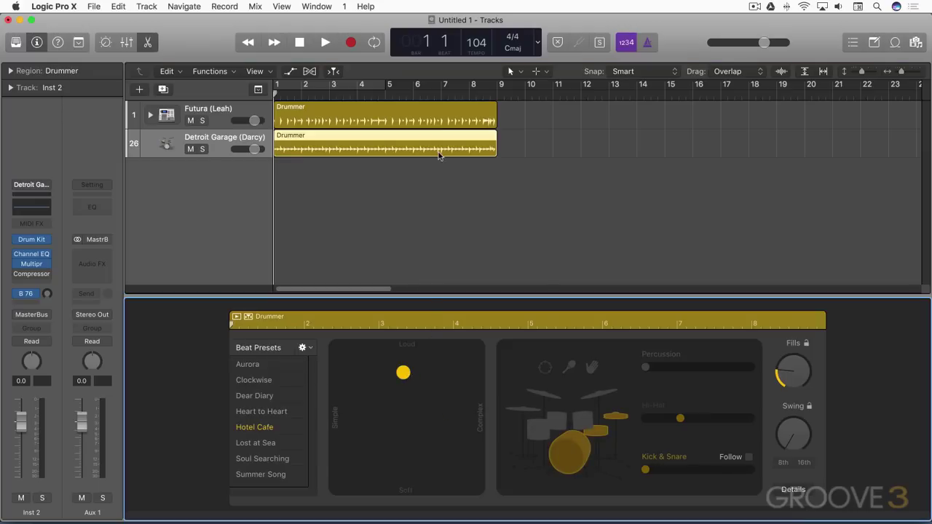
{"action": "mouse_move", "coordinate": [502, 146]}
{"action": "key", "text": "super+comma"}
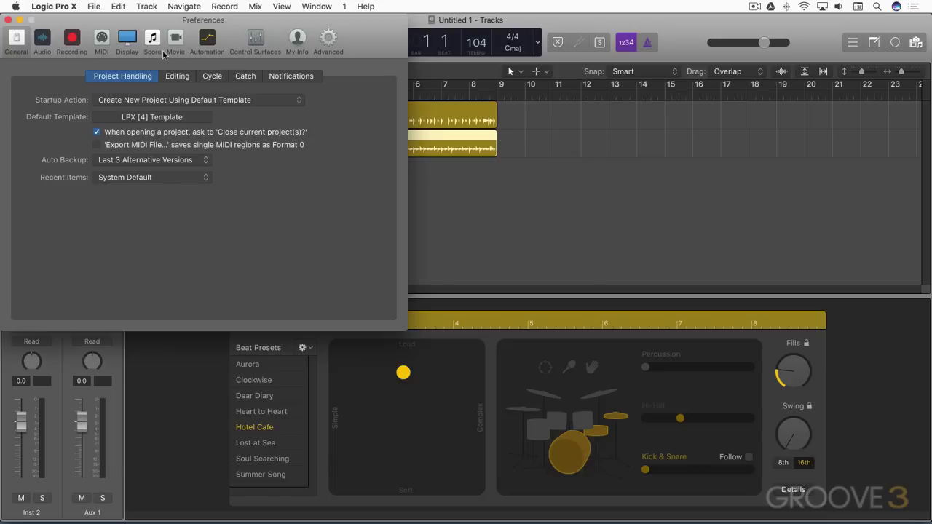
{"action": "left_click", "coordinate": [127, 42]}
{"action": "left_click", "coordinate": [191, 76]}
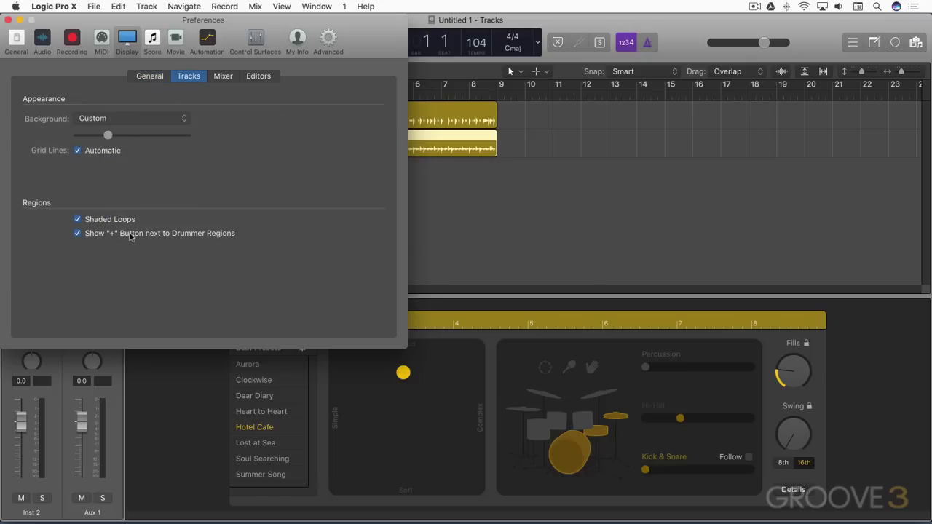
{"action": "left_click", "coordinate": [8, 20]}
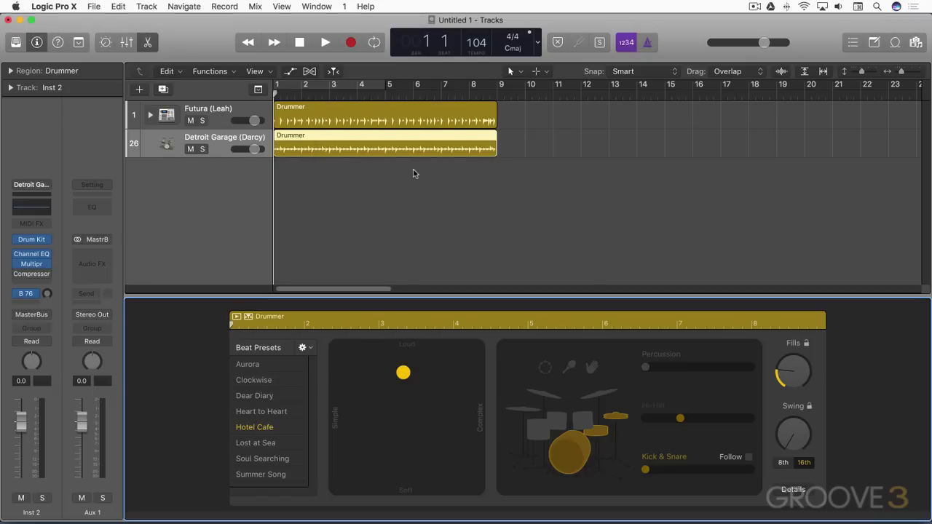